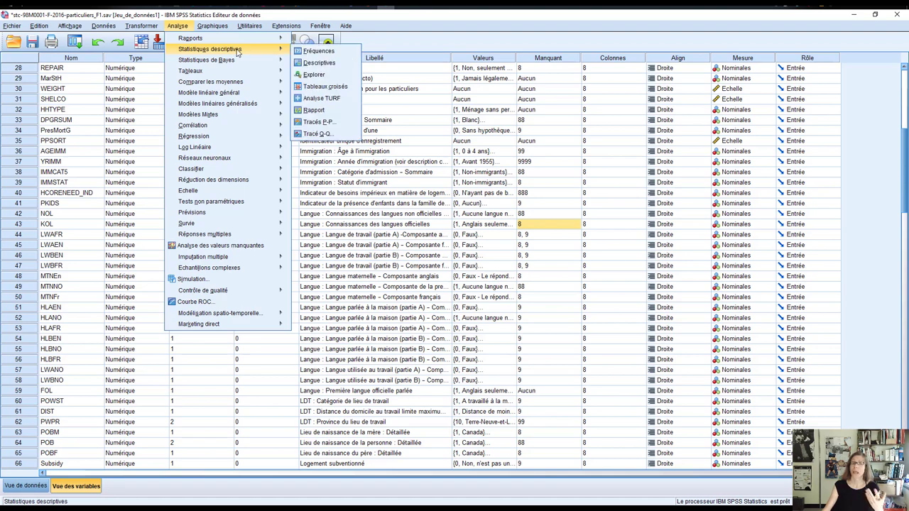
Step: Start a Means comparison and set Revenu d'emploi [EmpIn] as the dependent variable
mouse_move(194, 86)
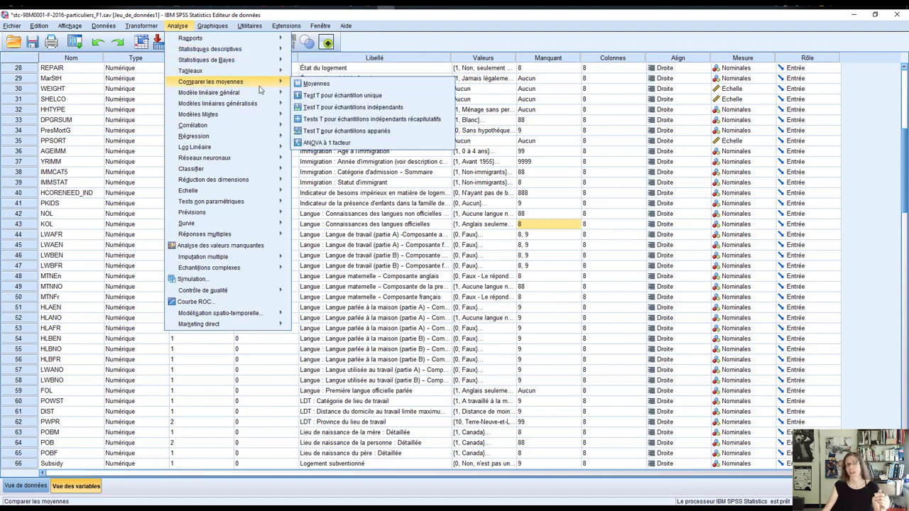
mouse_move(267, 91)
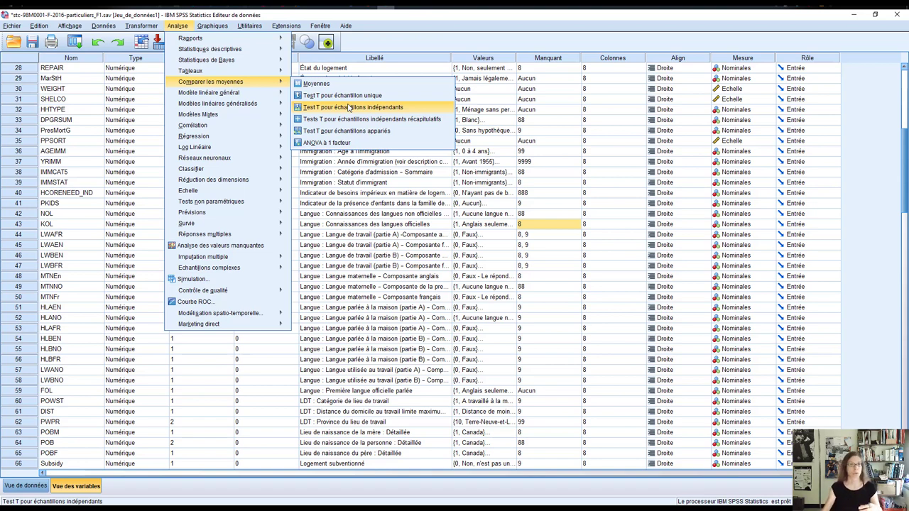
click(338, 83)
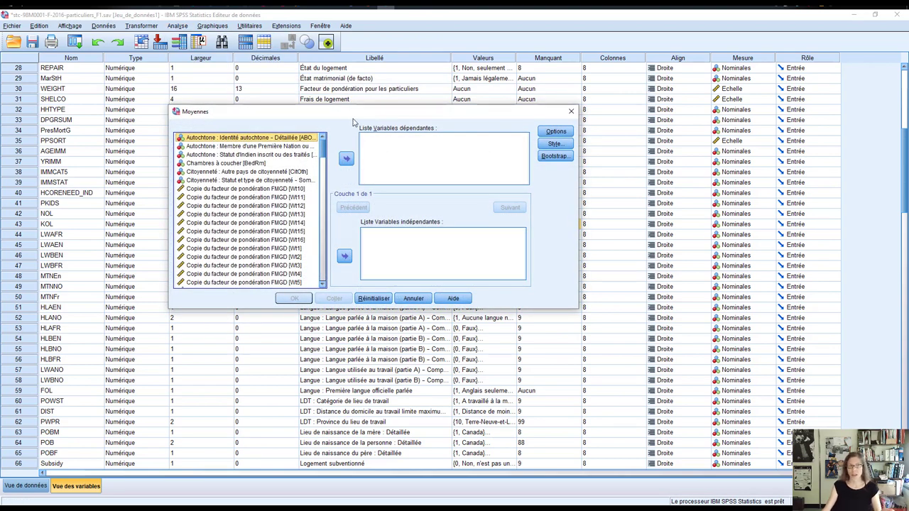
drag(350, 121, 377, 79)
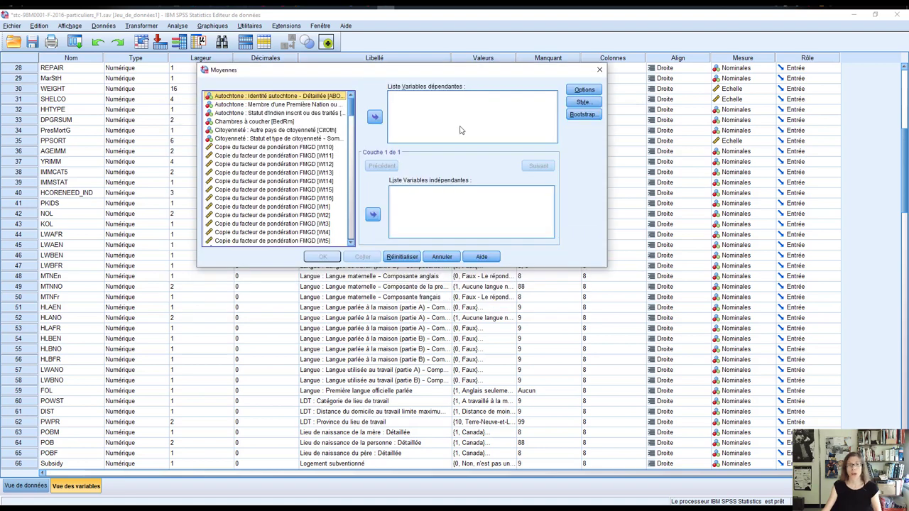
scroll(258, 207, down, 10)
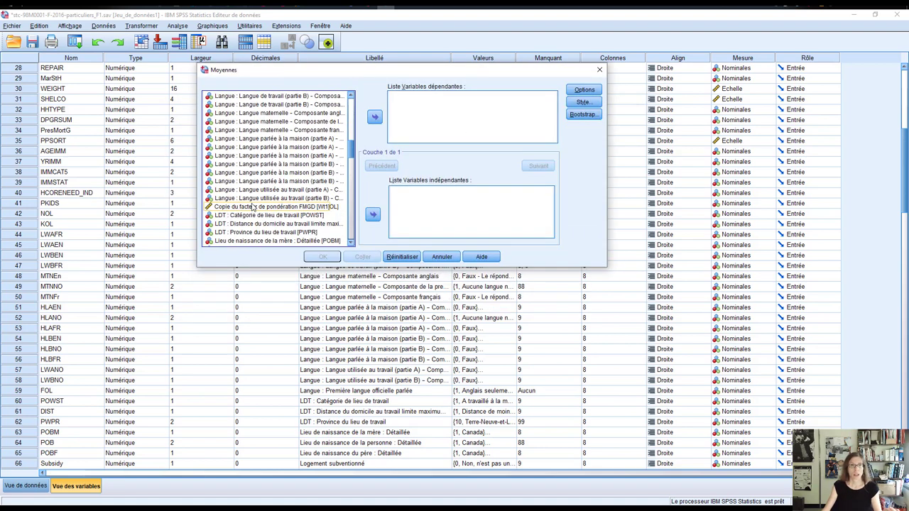
scroll(258, 207, down, 5)
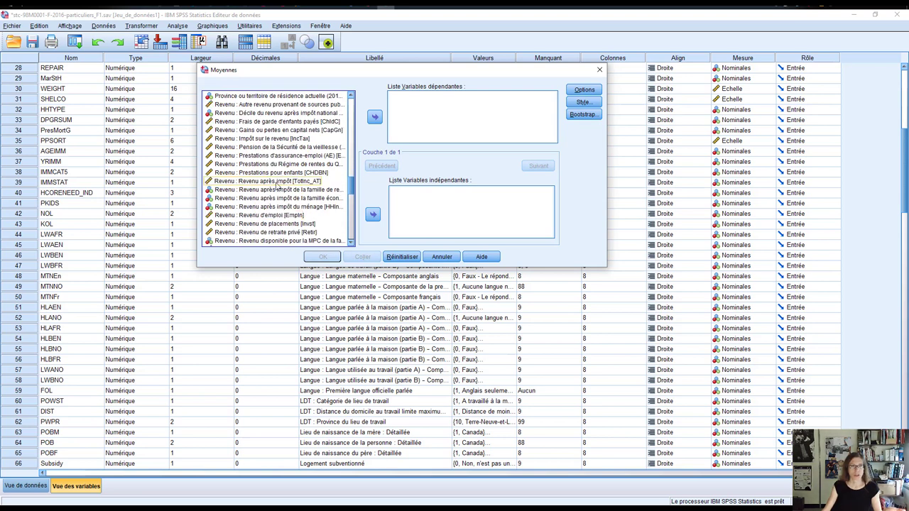
scroll(298, 199, down, 1)
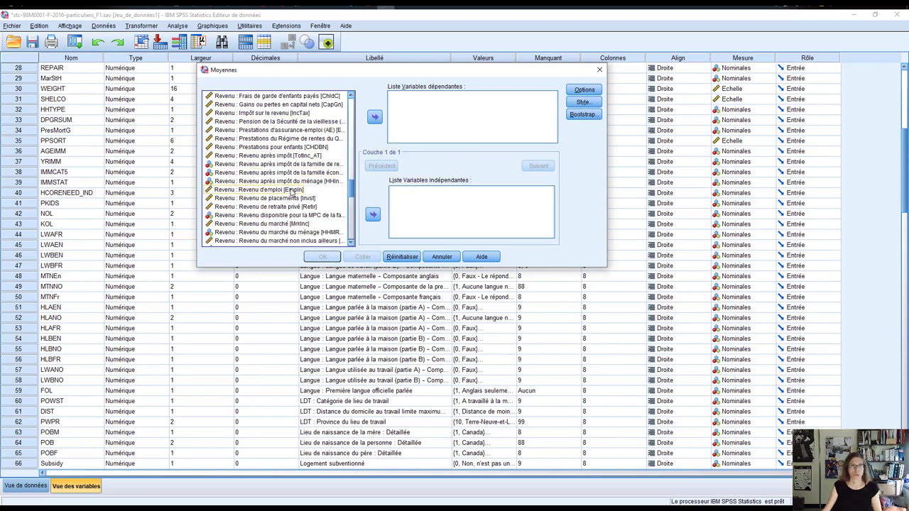
click(295, 191)
click(374, 115)
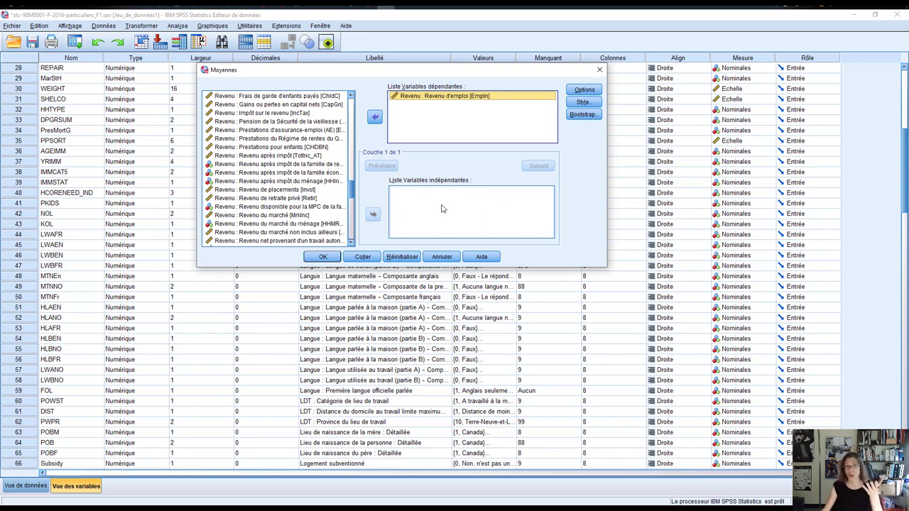
Step: Add Immigration : Statut d'immigrant [IMMSTAT] as the independent variable of the Means comparison
click(316, 216)
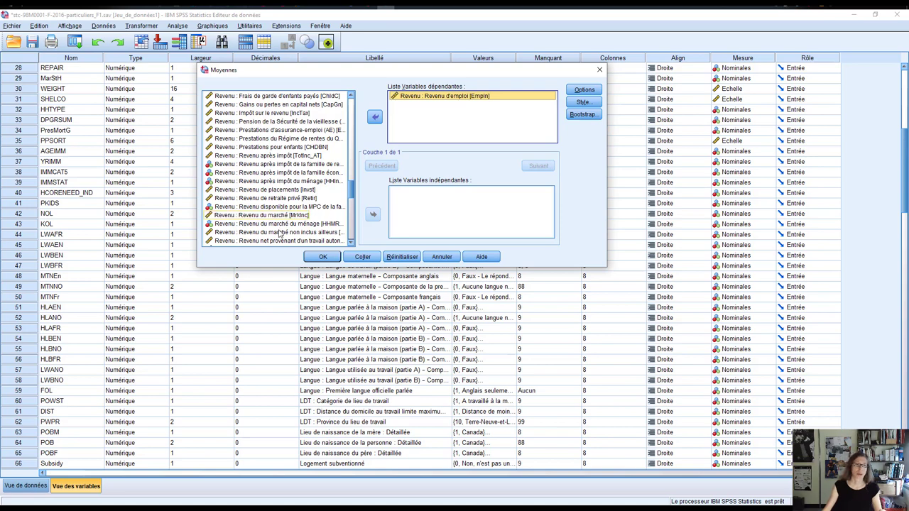
scroll(353, 186, up, 2)
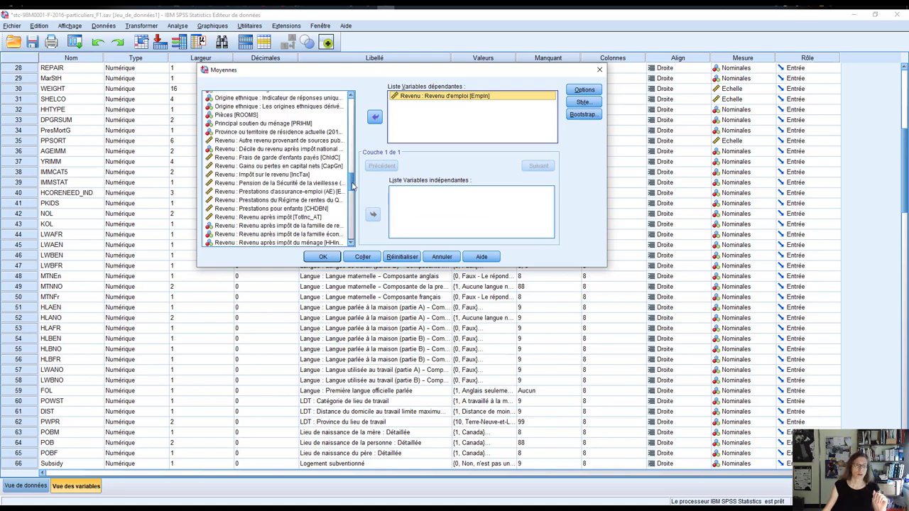
drag(353, 186, 360, 139)
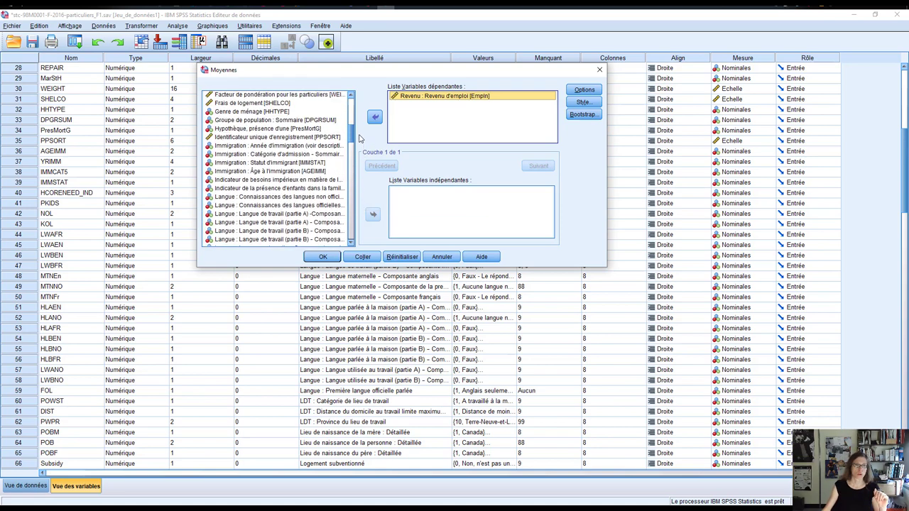
click(288, 163)
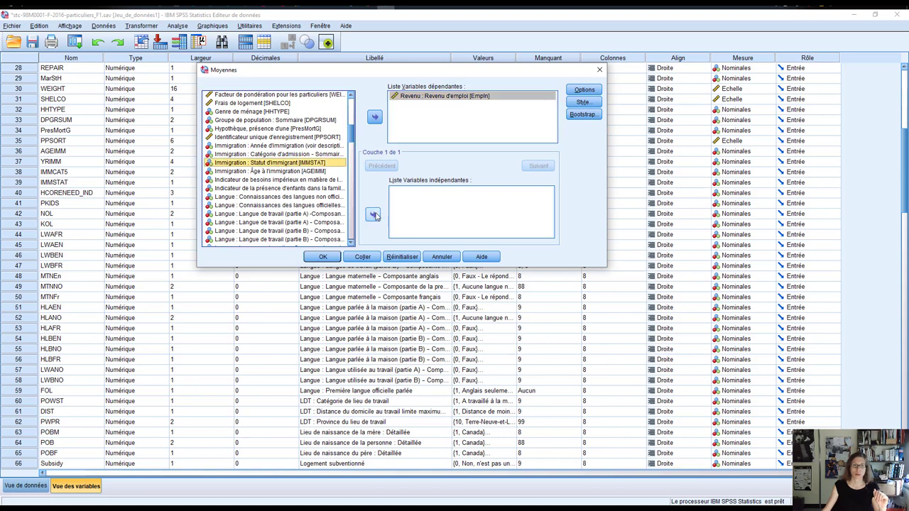
click(373, 215)
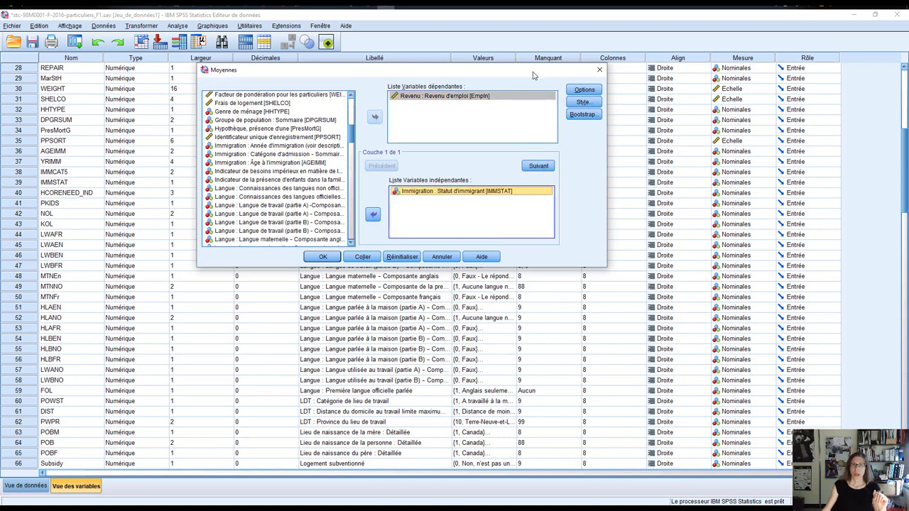
Step: Open the Means options and add Médiane to the cell statistics
drag(535, 76, 501, 82)
click(551, 99)
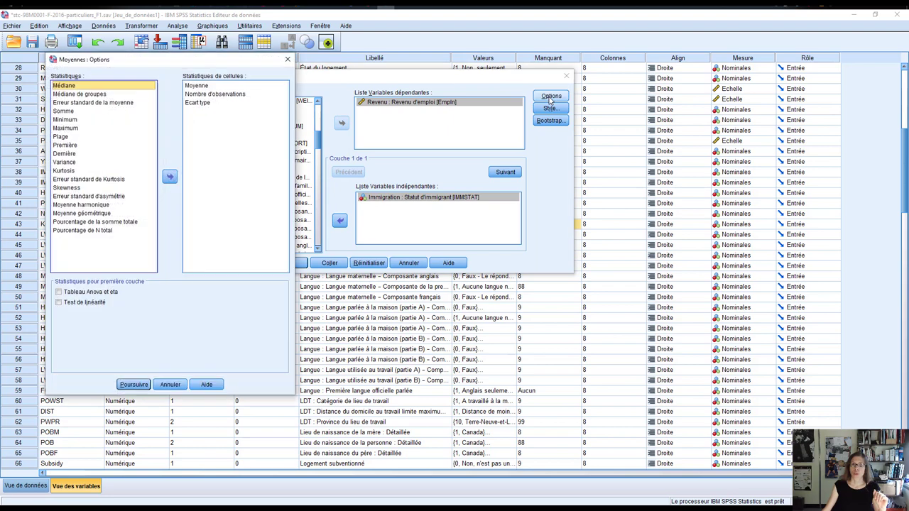
drag(220, 64, 660, 55)
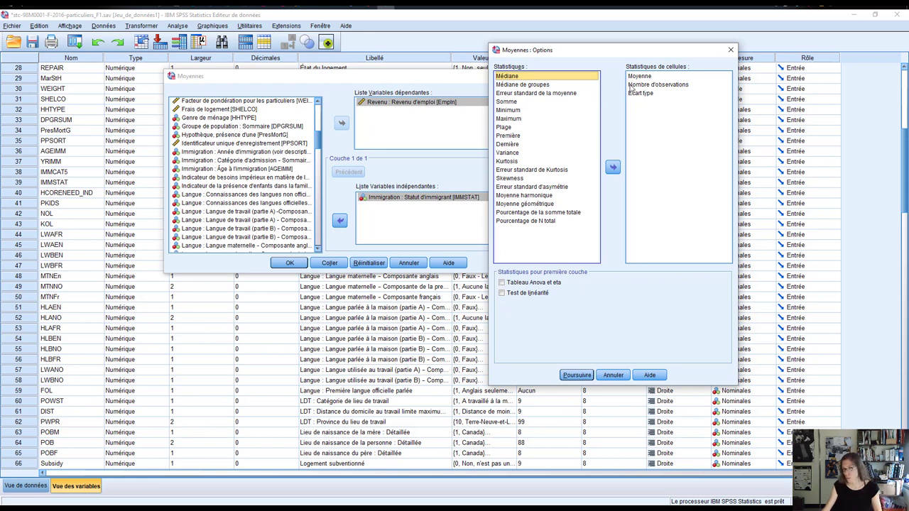
click(613, 167)
Step: Add Minimum, Maximum, Plage, Variance, Kurtosis and Skewness to the cell statistics
click(507, 102)
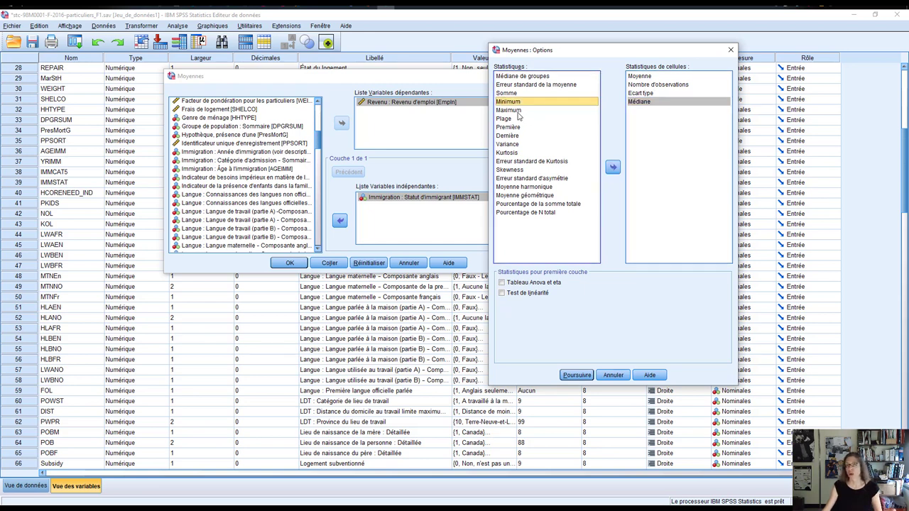
ctrl+click(518, 111)
ctrl+click(507, 119)
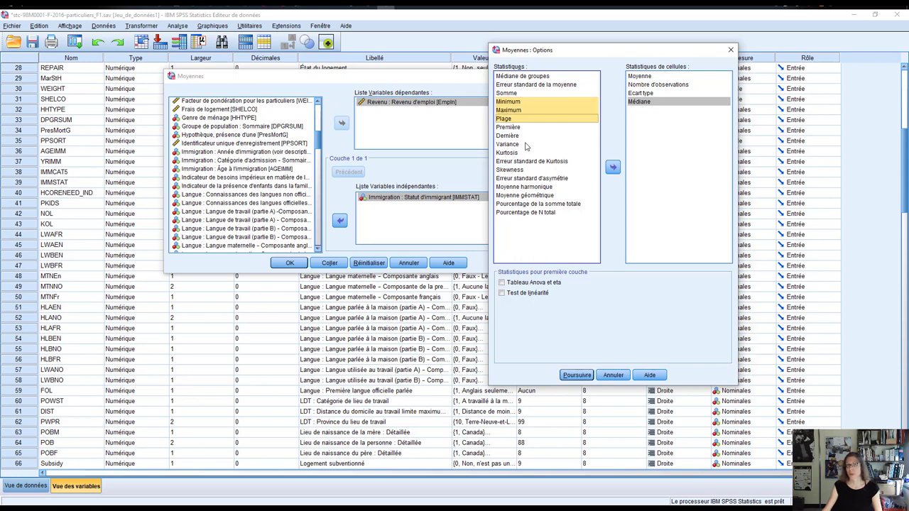
ctrl+click(513, 154)
ctrl+click(514, 147)
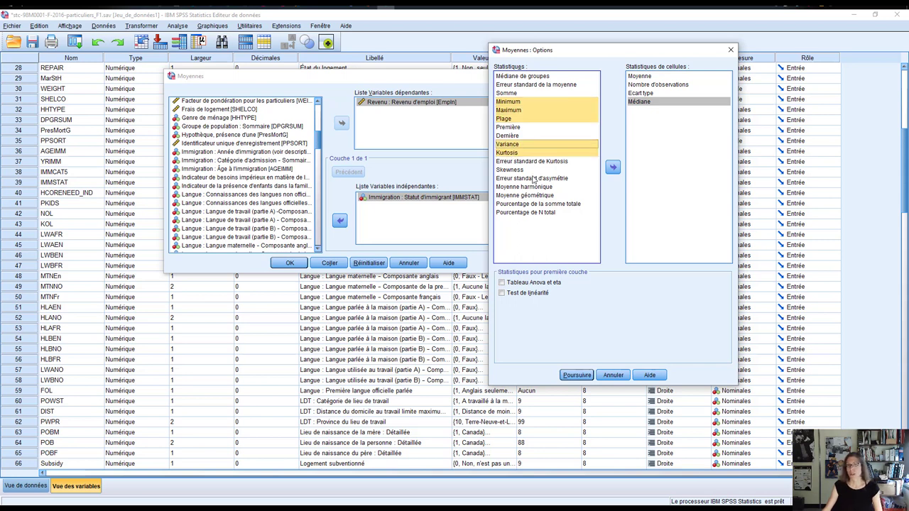
ctrl+click(516, 173)
click(613, 168)
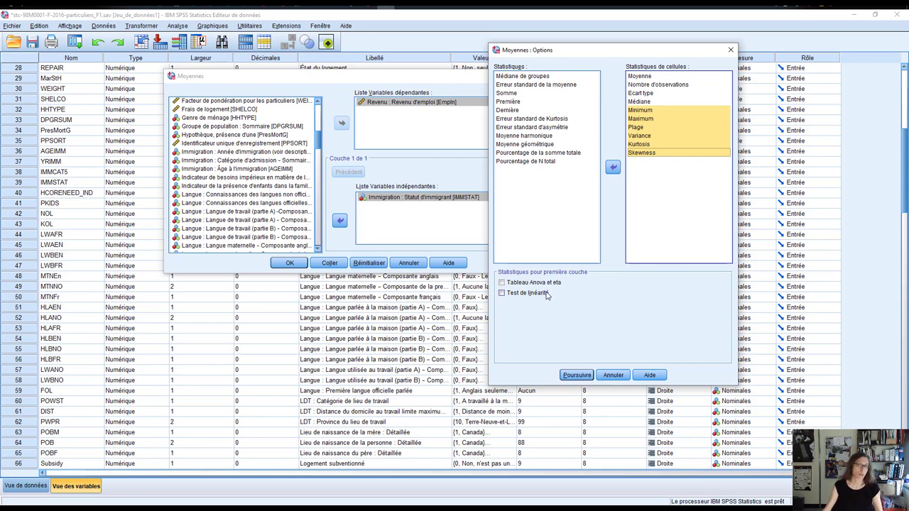
Step: Accept the chosen statistics, run the Means analysis and select the Rapport table in the output
click(578, 376)
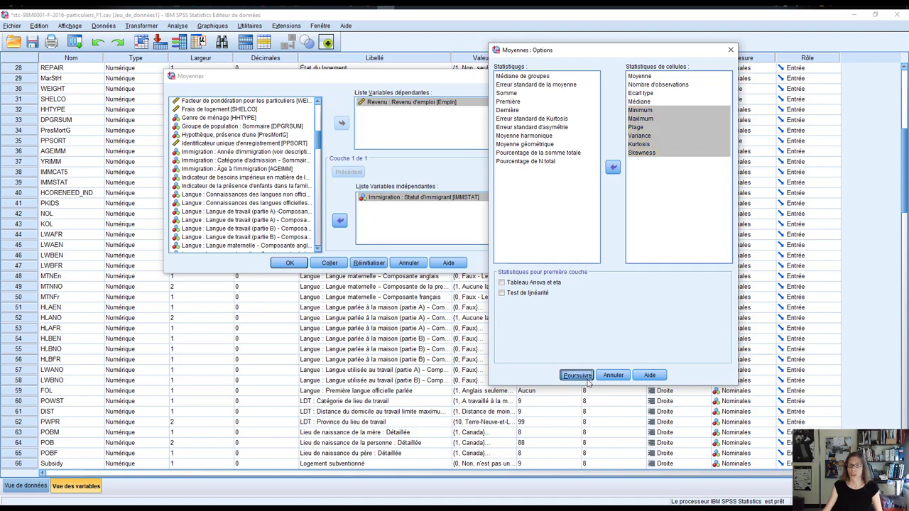
click(290, 263)
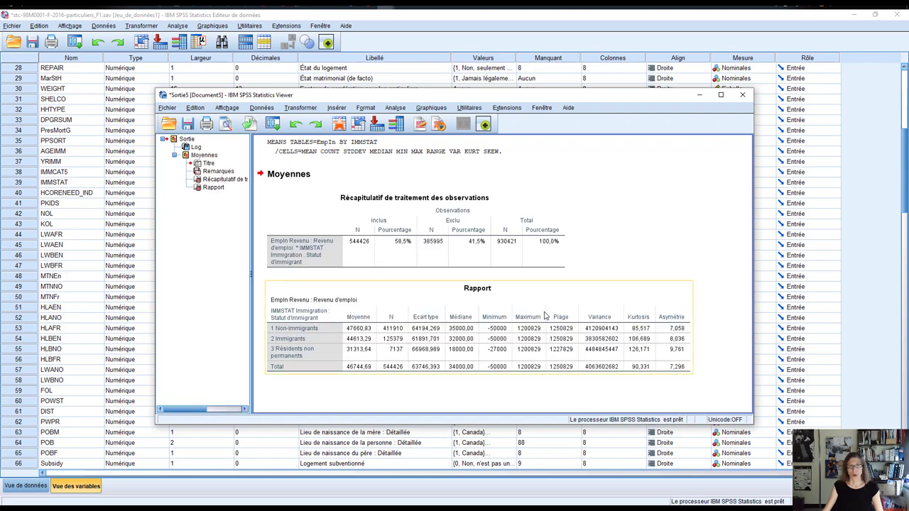
click(582, 332)
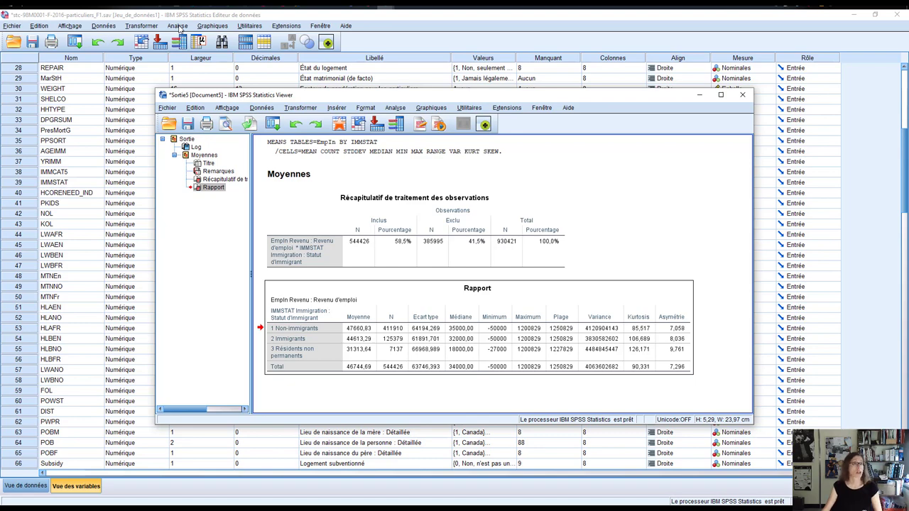
Step: Start a one-way ANOVA from the data editor and set Immigration : Statut d'immigrant [IMMSTAT] as the factor
click(179, 28)
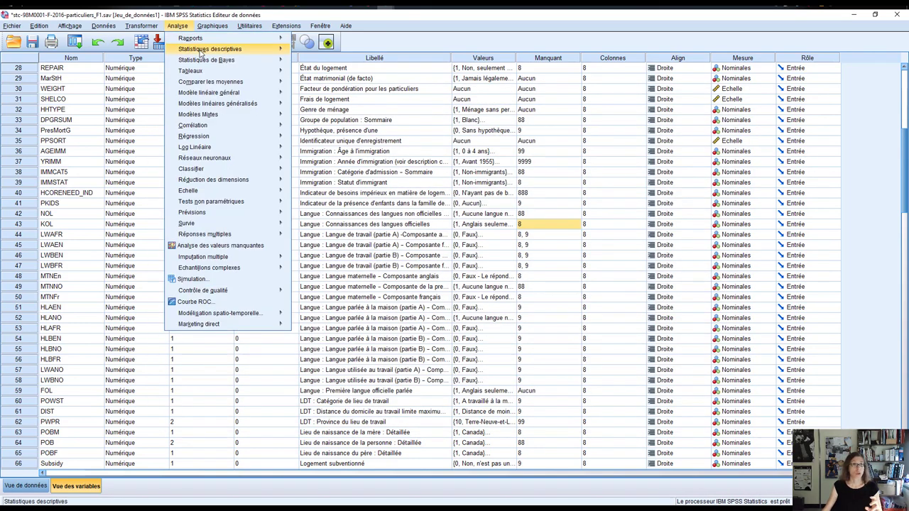
mouse_move(227, 84)
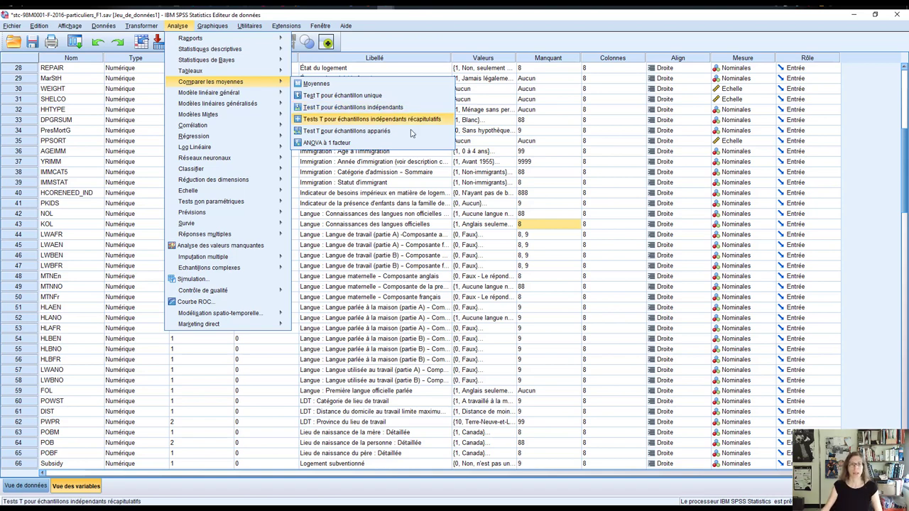
click(396, 145)
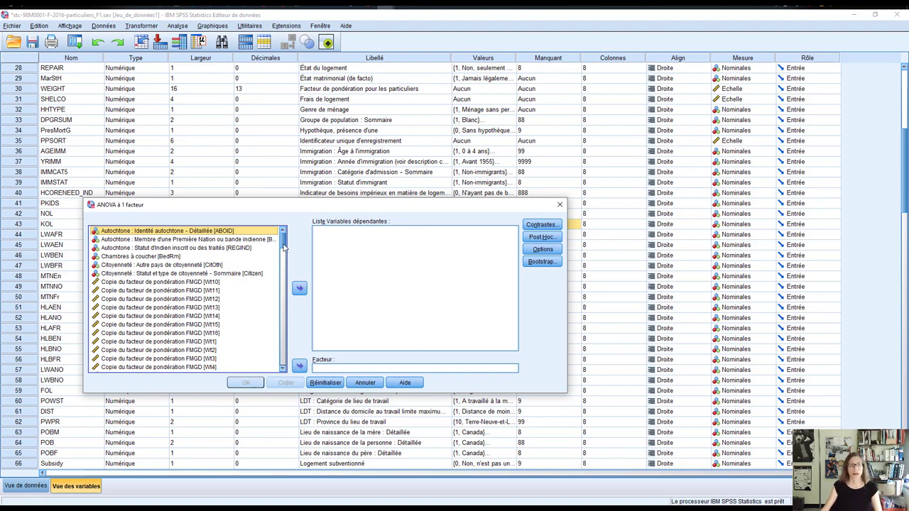
drag(284, 246, 288, 309)
scroll(202, 321, up, 10)
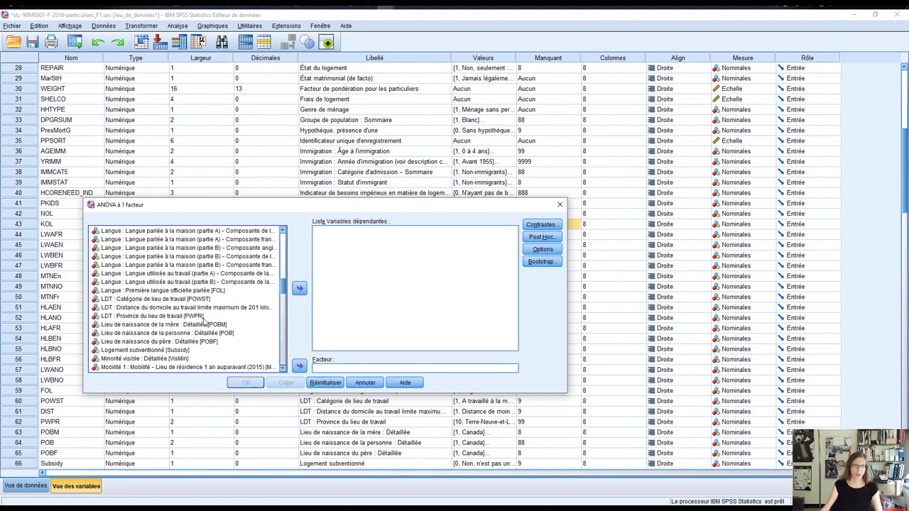
click(188, 290)
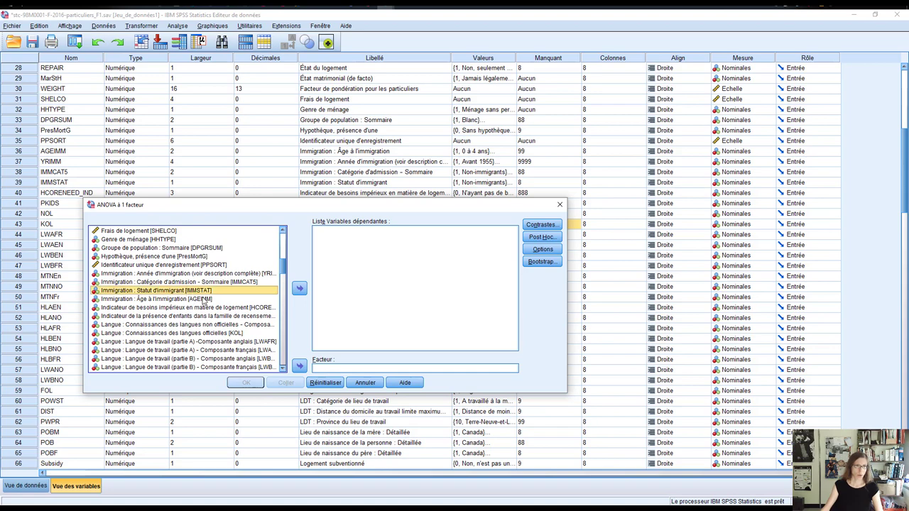
click(299, 366)
Step: Add Revenu d'emploi [EmpIn] as the dependent variable of the one-way ANOVA
scroll(201, 339, down, 10)
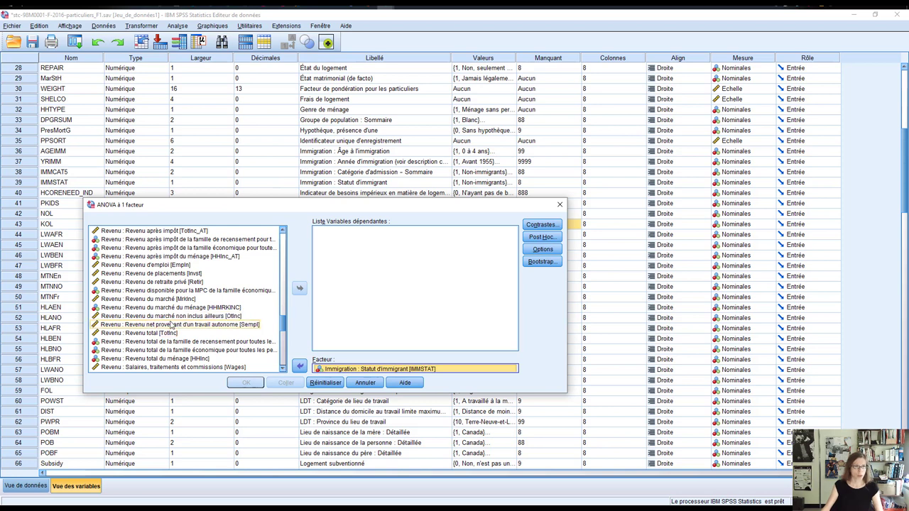
click(162, 265)
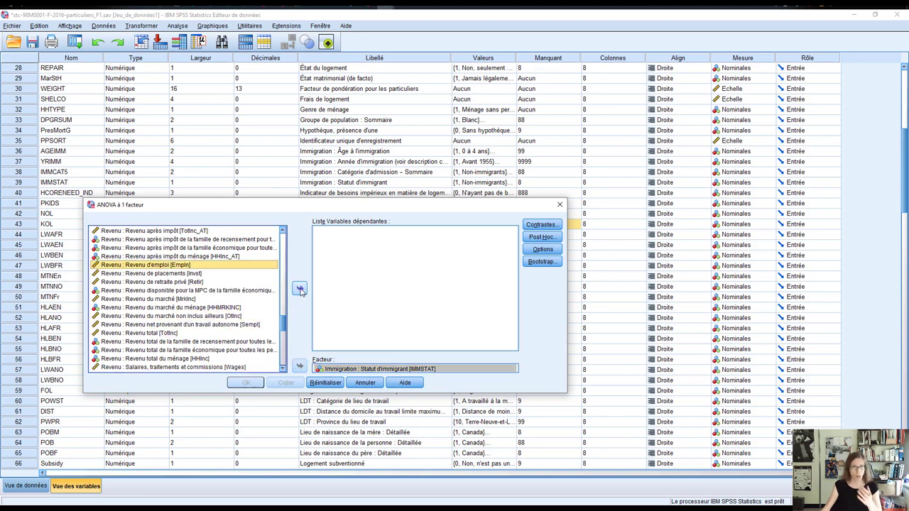
click(299, 289)
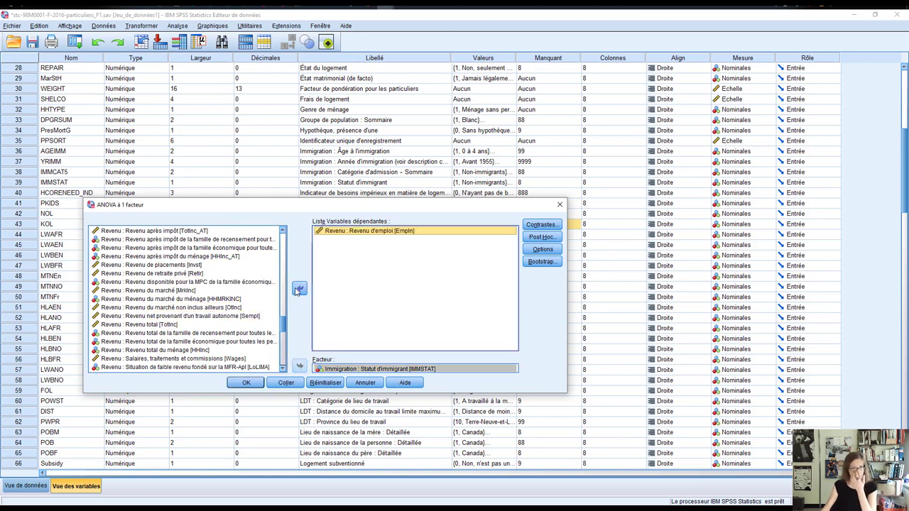
Step: Review the ANOVA contrast settings and the available post hoc multiple comparison tests without changing them
click(542, 225)
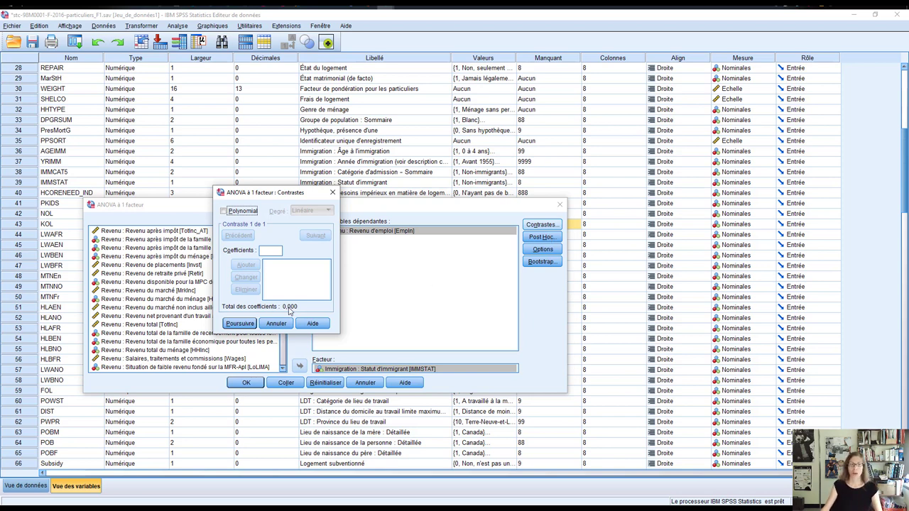
click(277, 324)
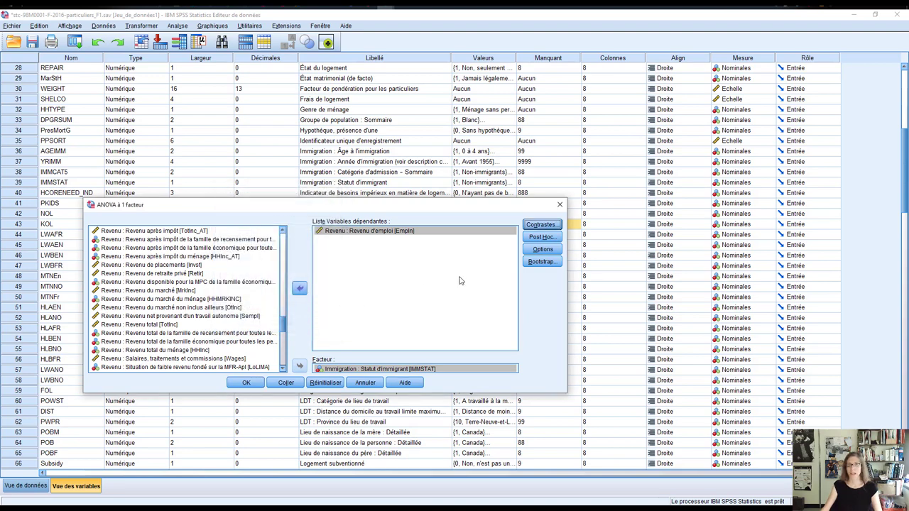
click(541, 237)
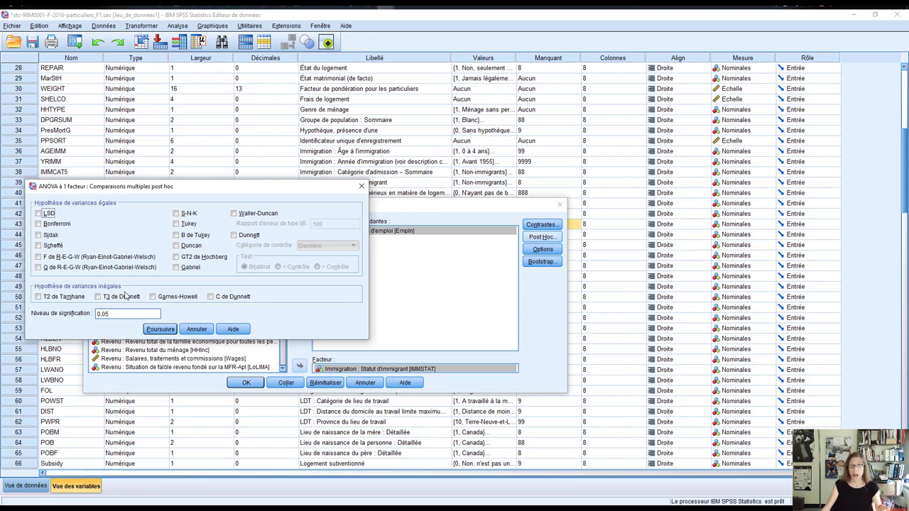
click(197, 329)
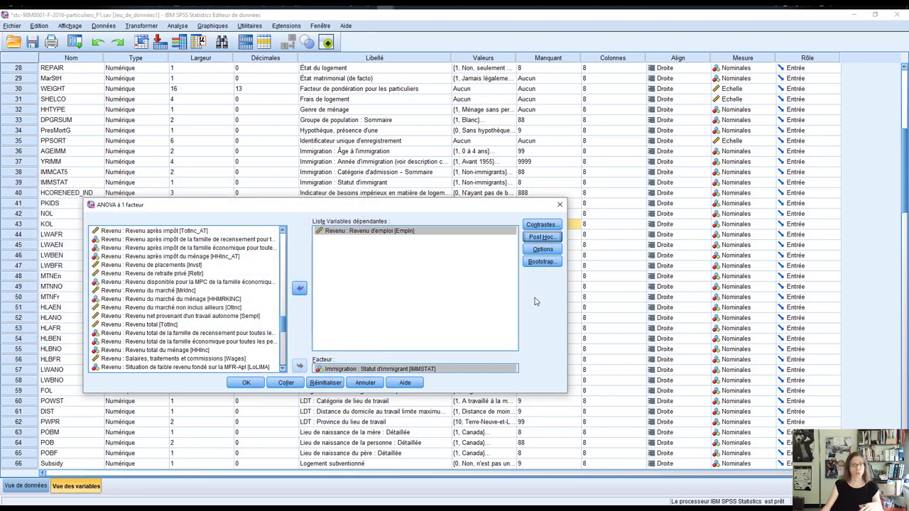
Step: Enable Caractéristique, Test d'homogénéité de variance, Brown-Forsythe, Welch and Tracé des moyennes in the one-way ANOVA options
click(543, 249)
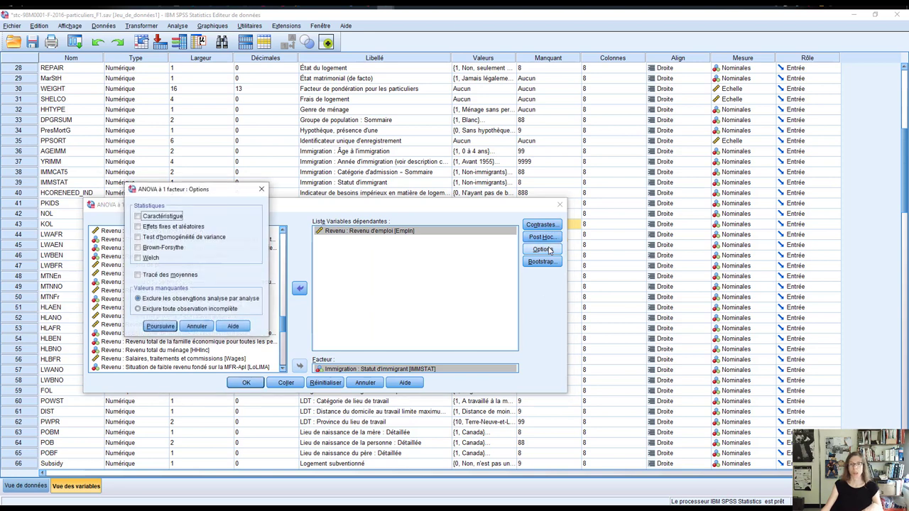
click(171, 217)
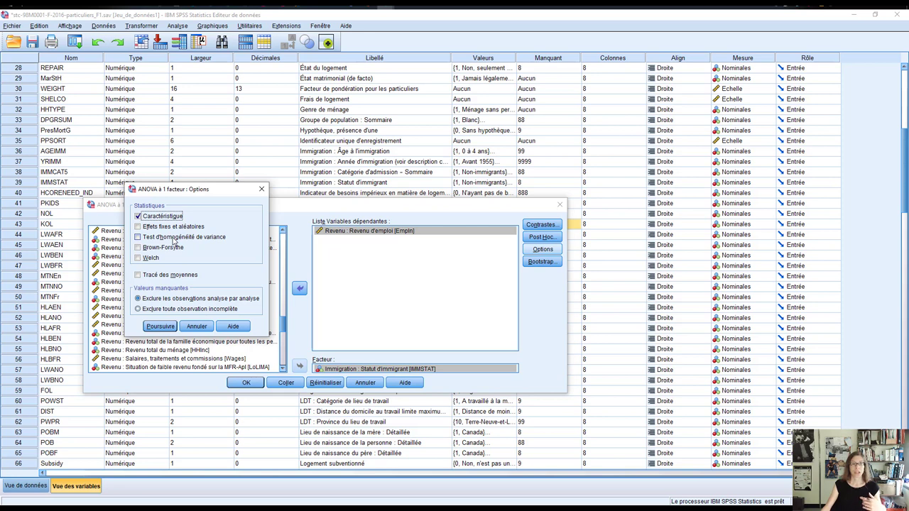
click(174, 242)
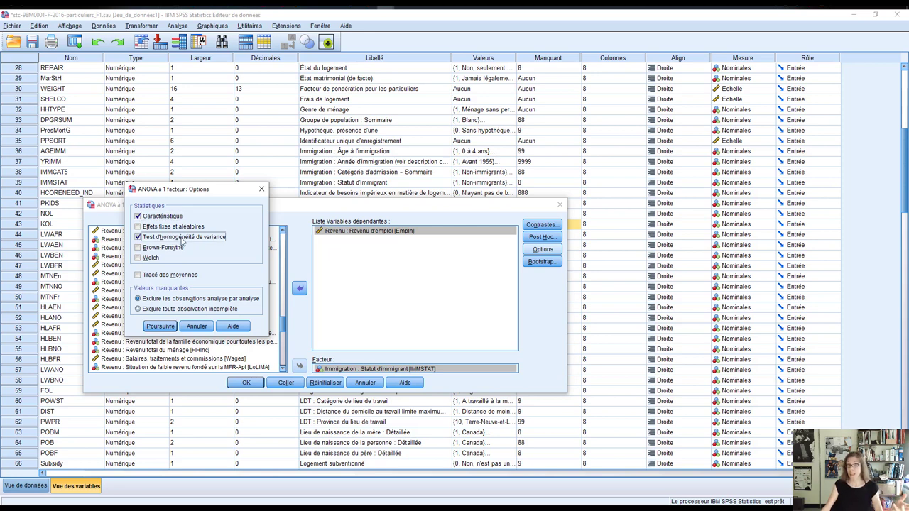
click(175, 249)
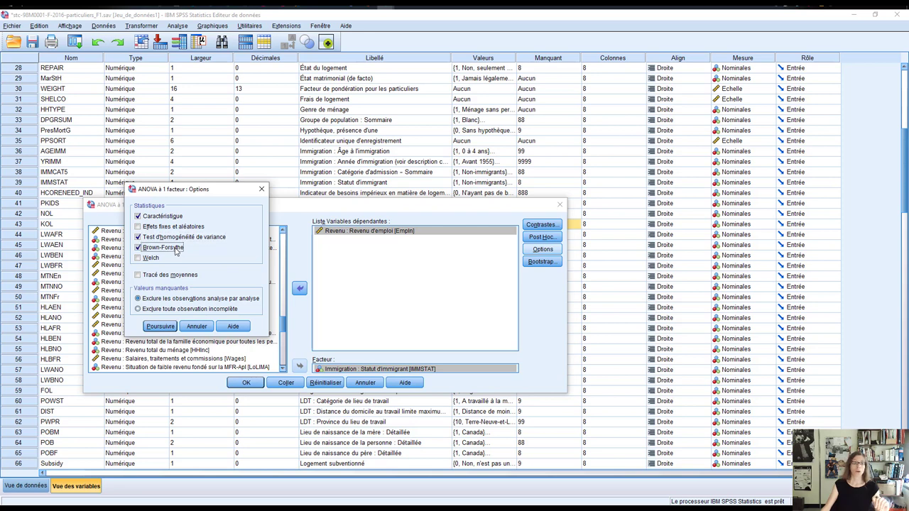
click(150, 260)
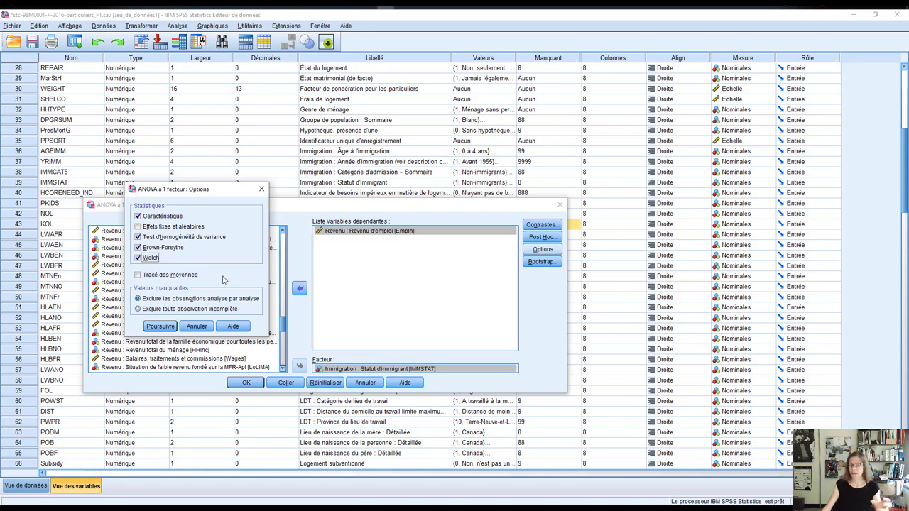
click(164, 276)
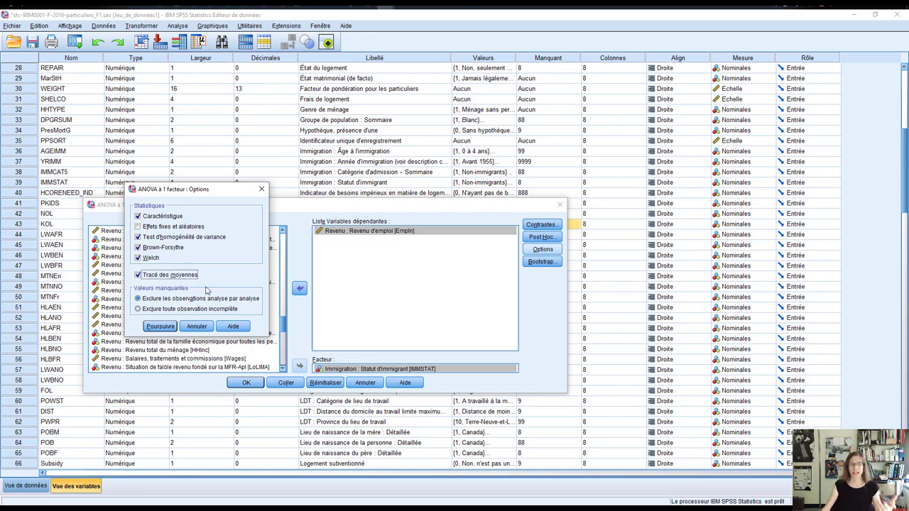
Step: Accept the ANOVA options and run the one-way analysis of Revenu d'emploi by Statut d'immigrant
click(160, 326)
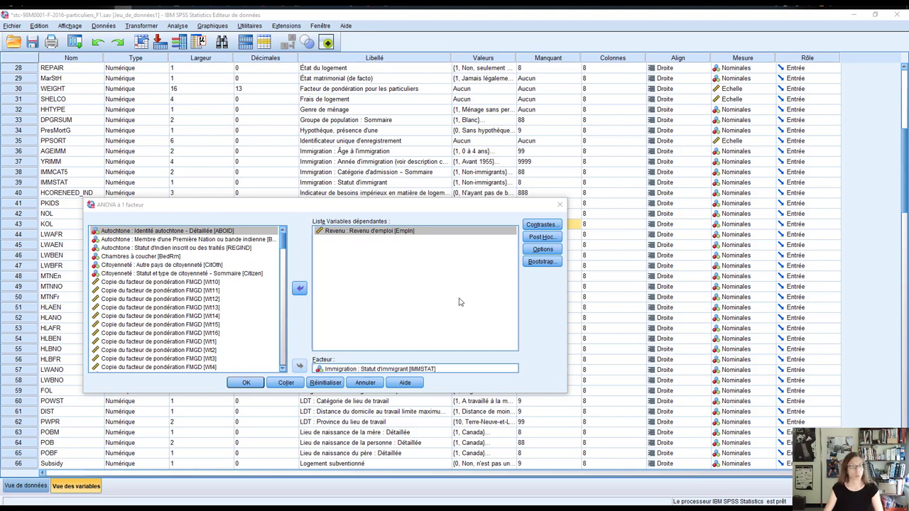
click(368, 235)
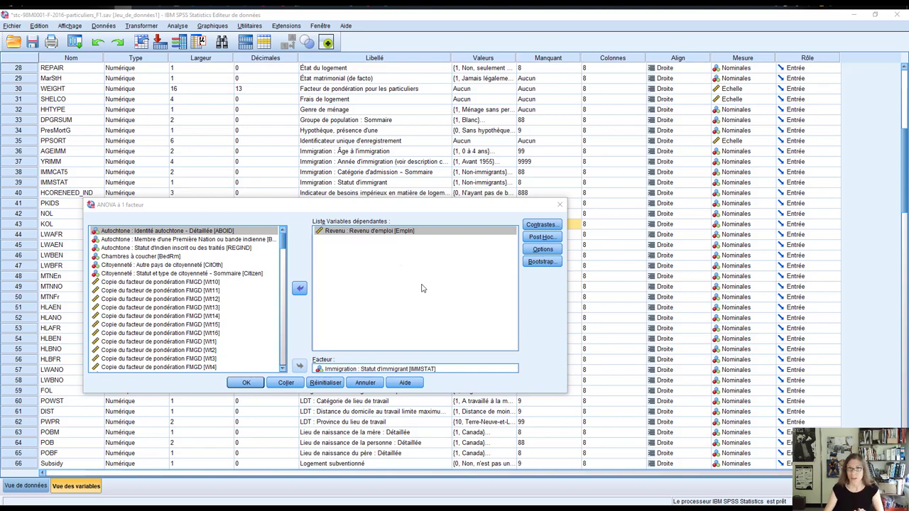
click(246, 384)
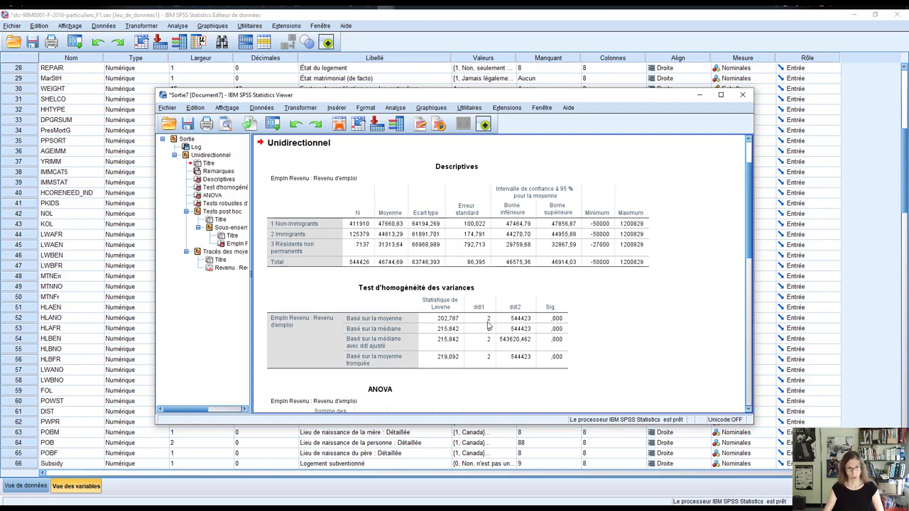
Step: Examine the Descriptives table and the Test d'homogénéité des variances table in the ANOVA output, selecting each one
click(503, 242)
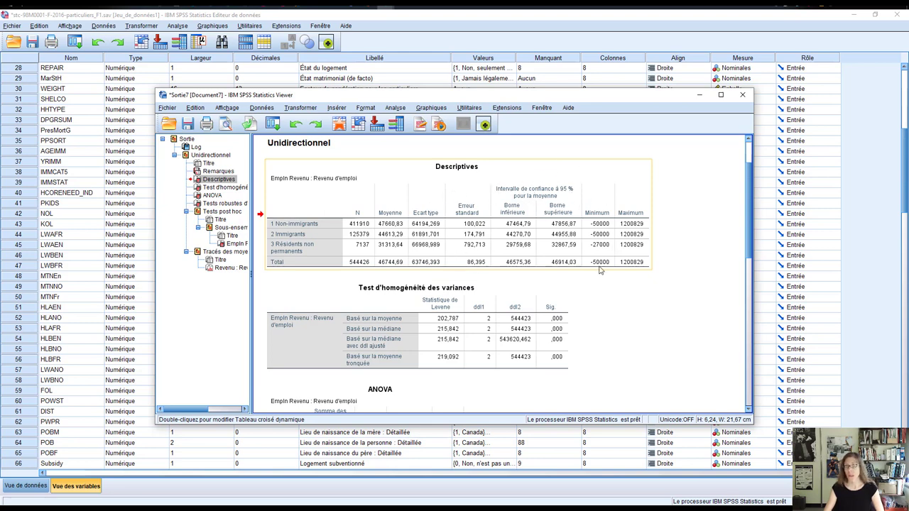
click(634, 267)
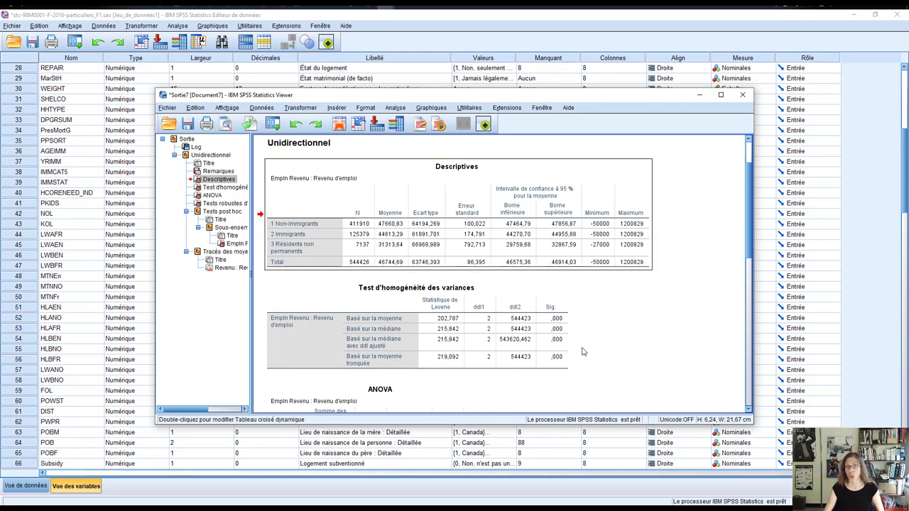
scroll(583, 351, down, 2)
scroll(582, 352, down, 2)
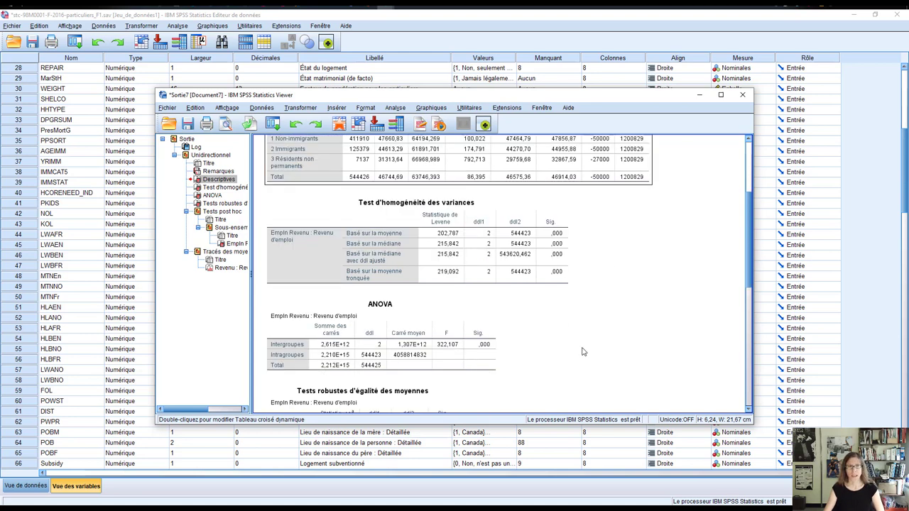
click(477, 259)
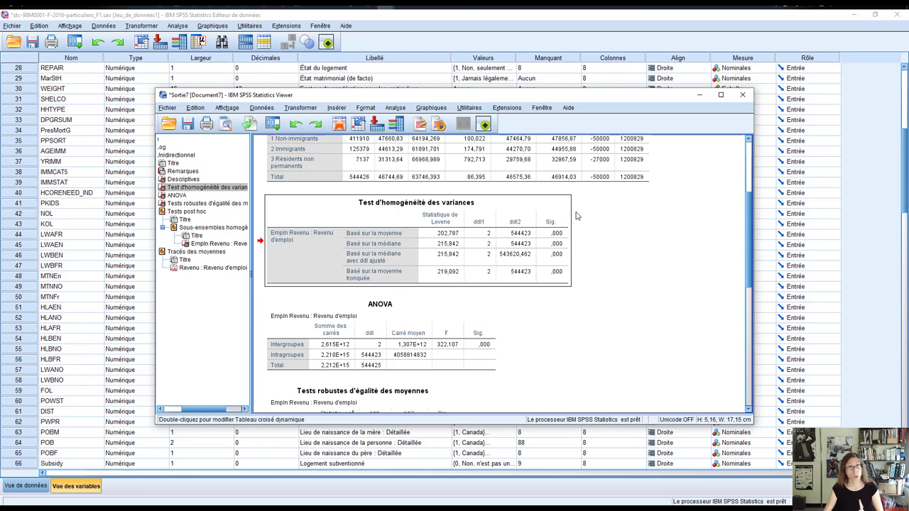
click(568, 262)
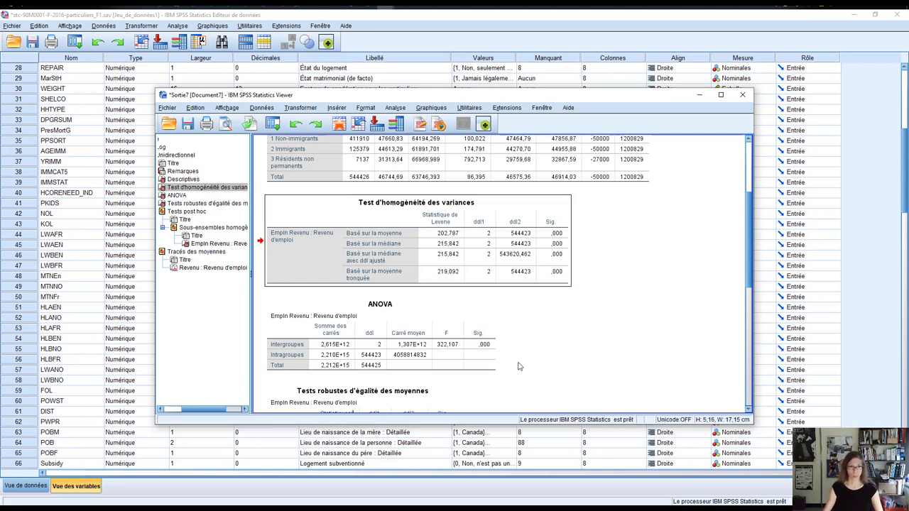
Step: Examine the ANOVA table's sums of squares and significance, plus the Welch and Brown-Forsythe robust tests of equality of means
scroll(547, 376, down, 1)
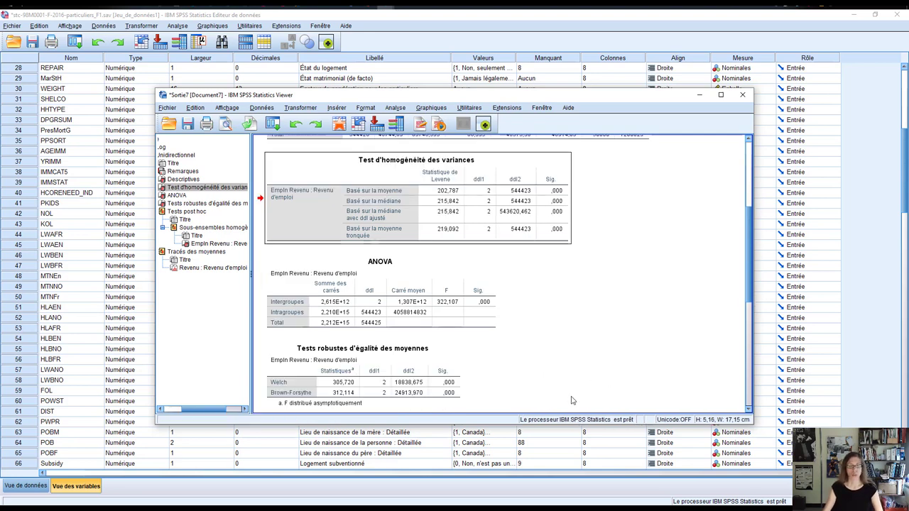
click(486, 305)
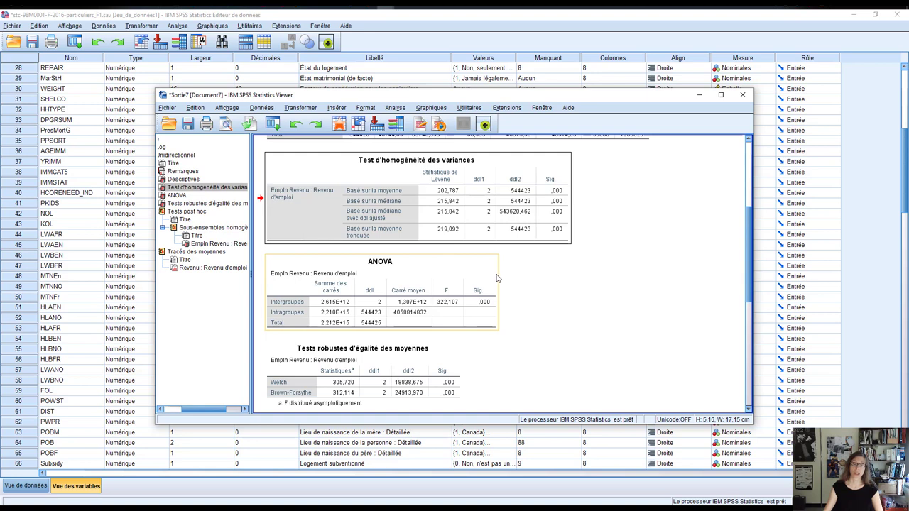
click(510, 317)
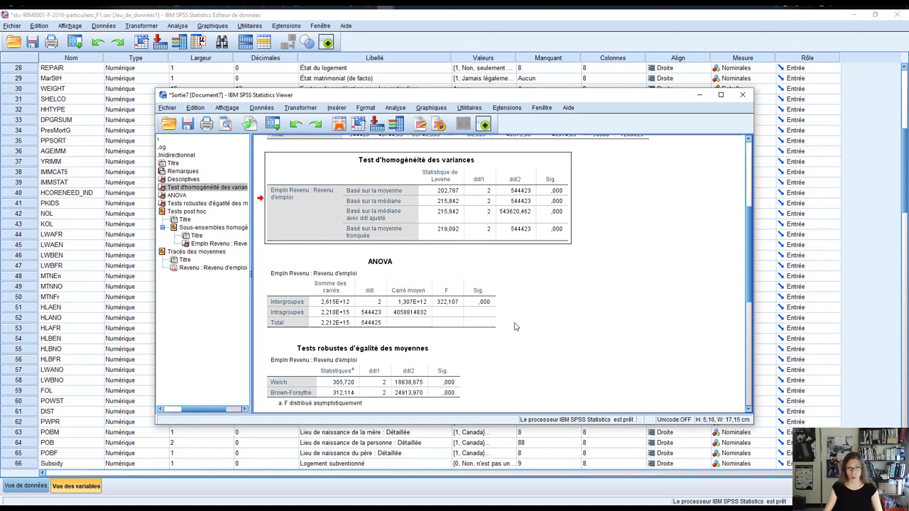
click(404, 304)
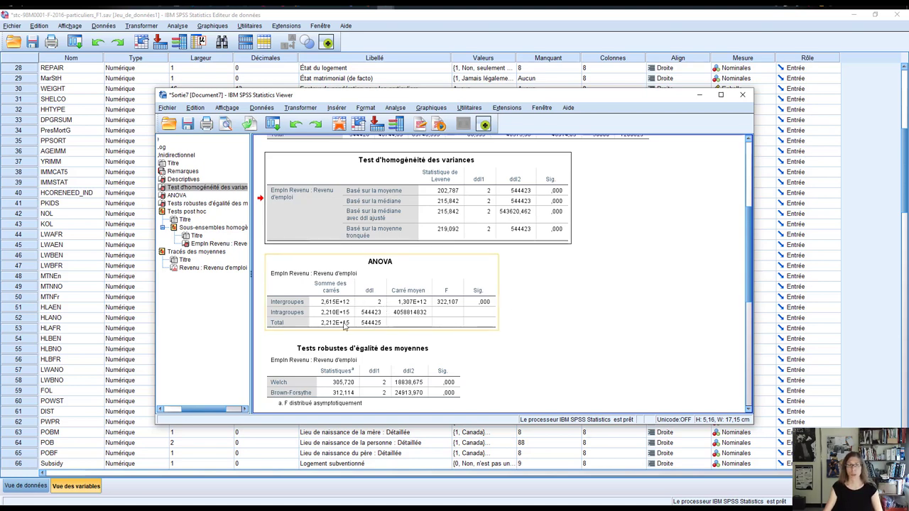
scroll(550, 379, down, 3)
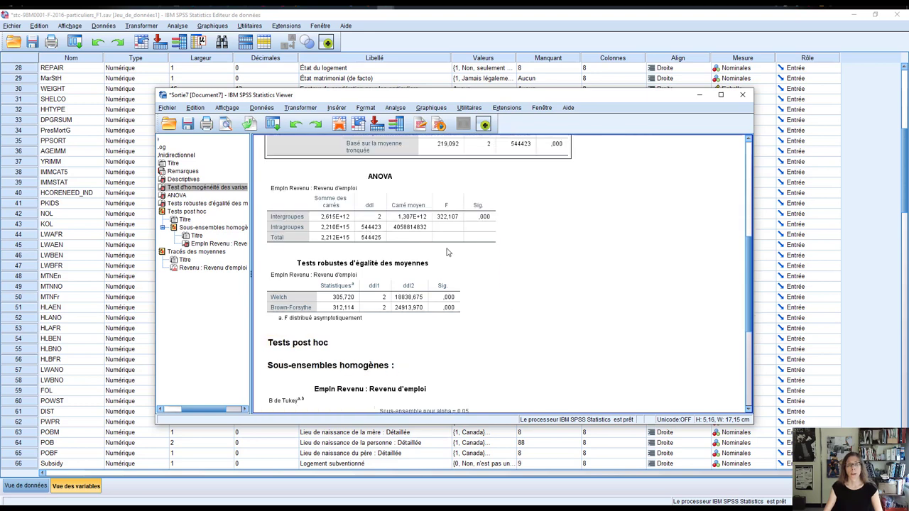
click(424, 233)
click(352, 291)
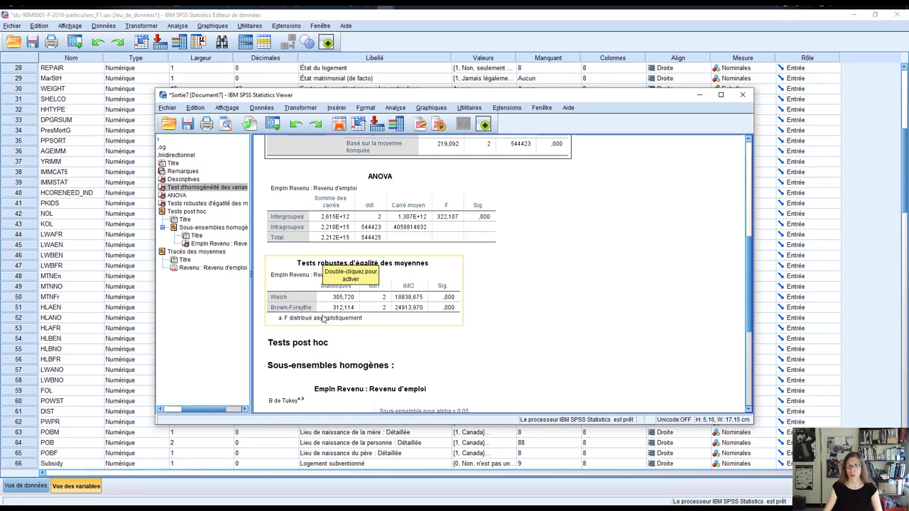
click(513, 339)
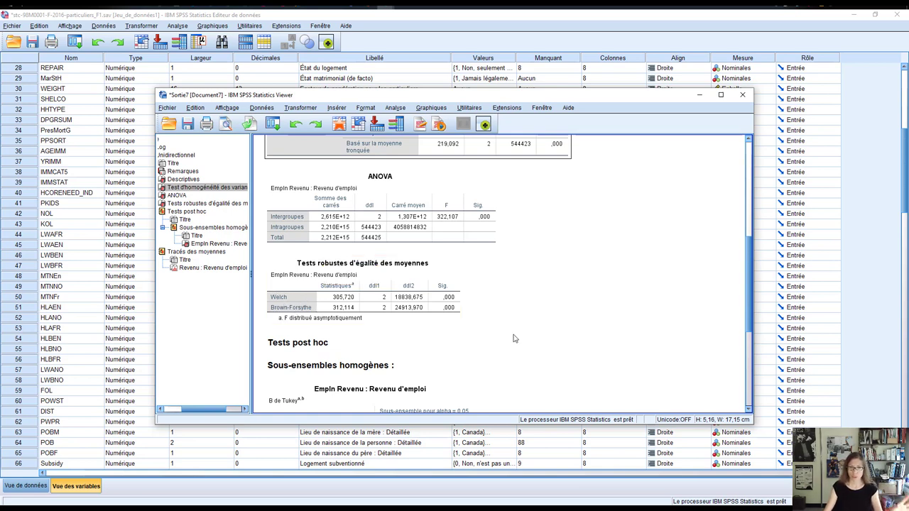
Step: Examine the post hoc B de Tukey homogeneous subsets table for employment income and the means plot below it
scroll(515, 338, down, 3)
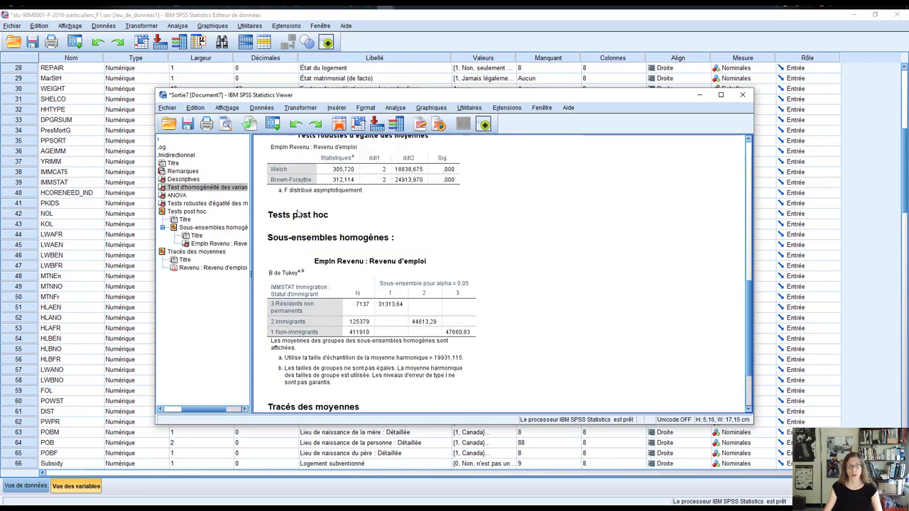
click(298, 269)
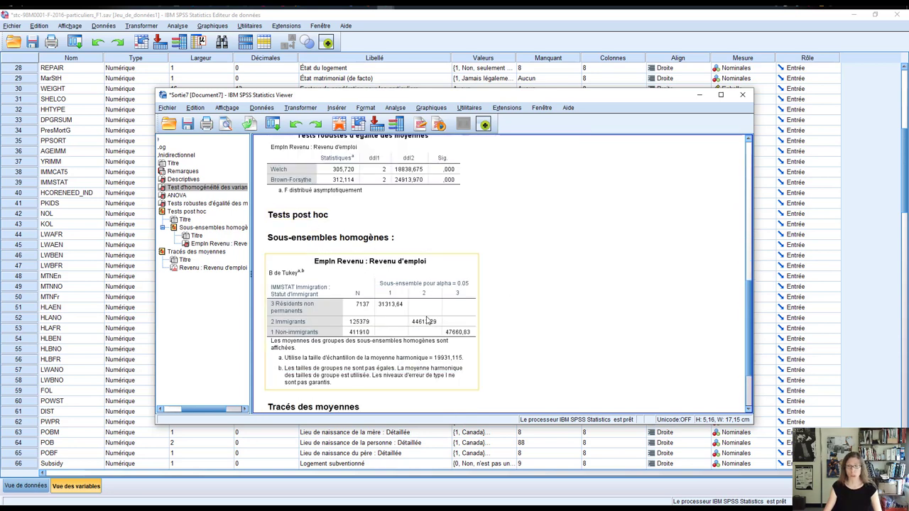
click(508, 357)
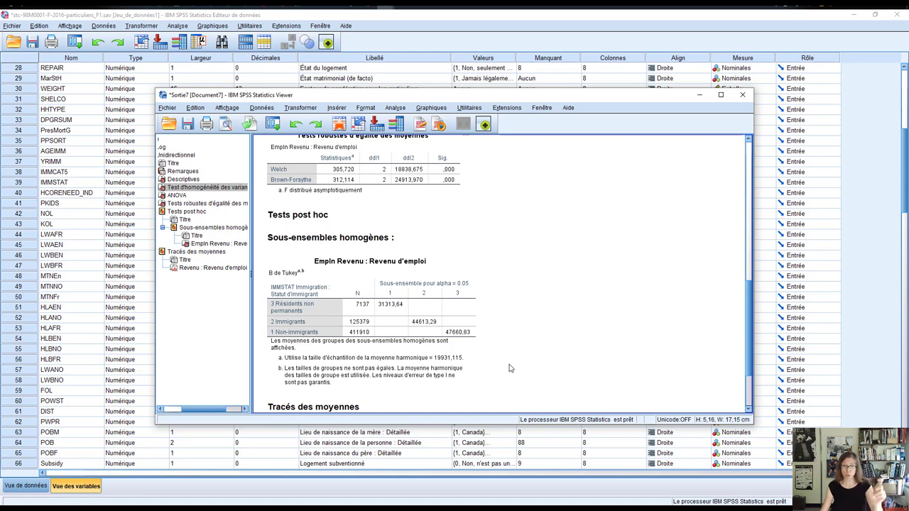
click(510, 369)
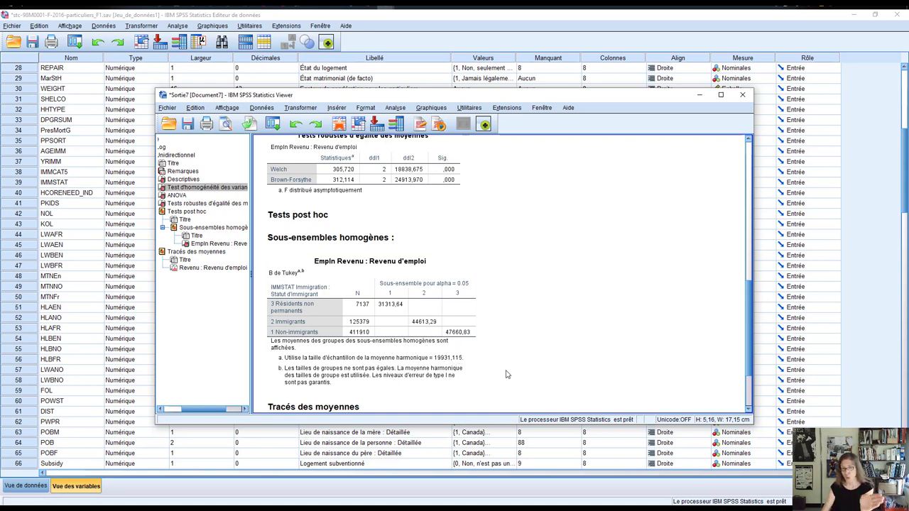
scroll(507, 375, down, 6)
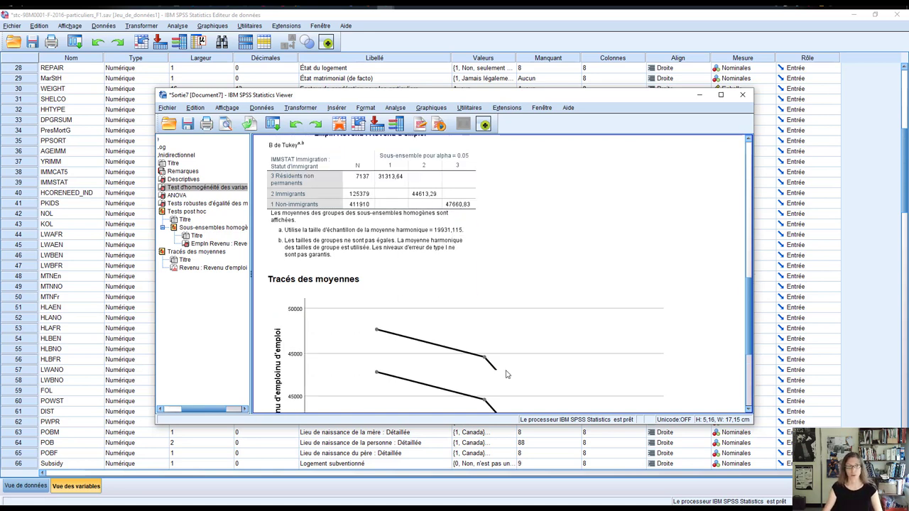